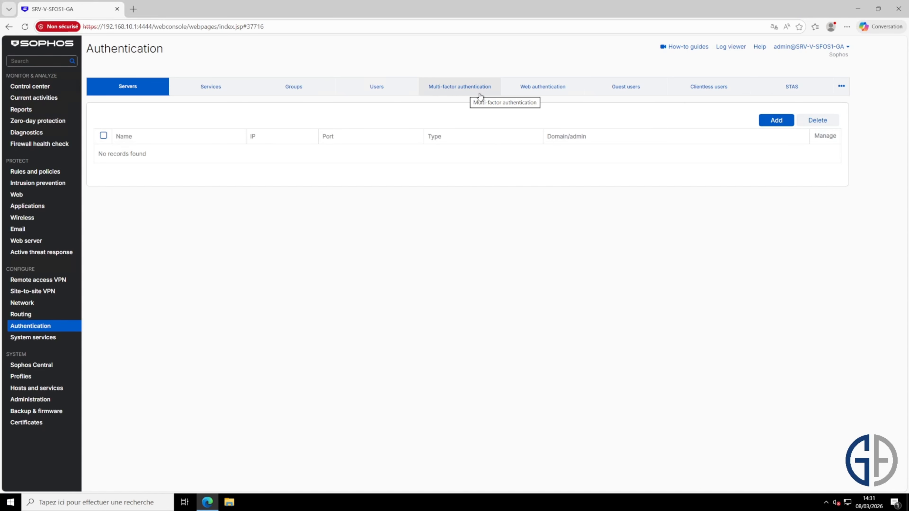
In the multi-factor authentication settings, require OTP for specific users and groups, replacing testvpn with GroupVPNSSL
click(471, 90)
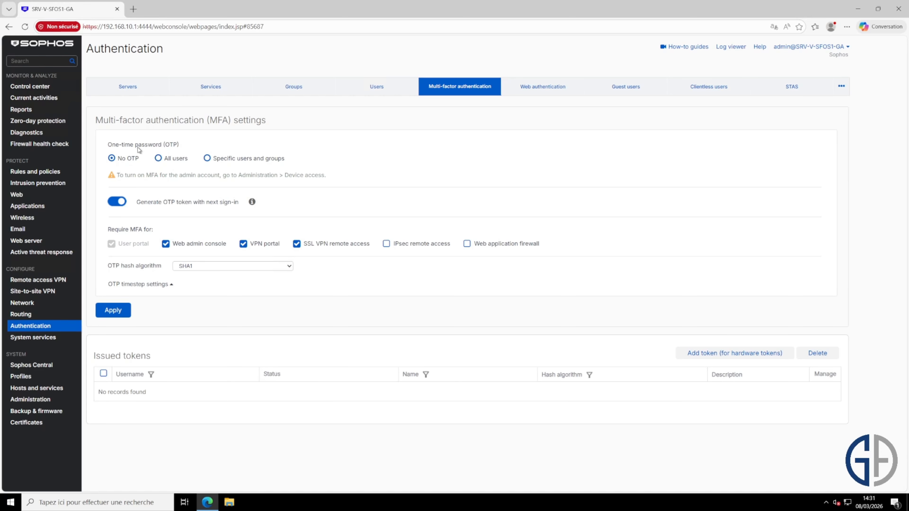
click(207, 158)
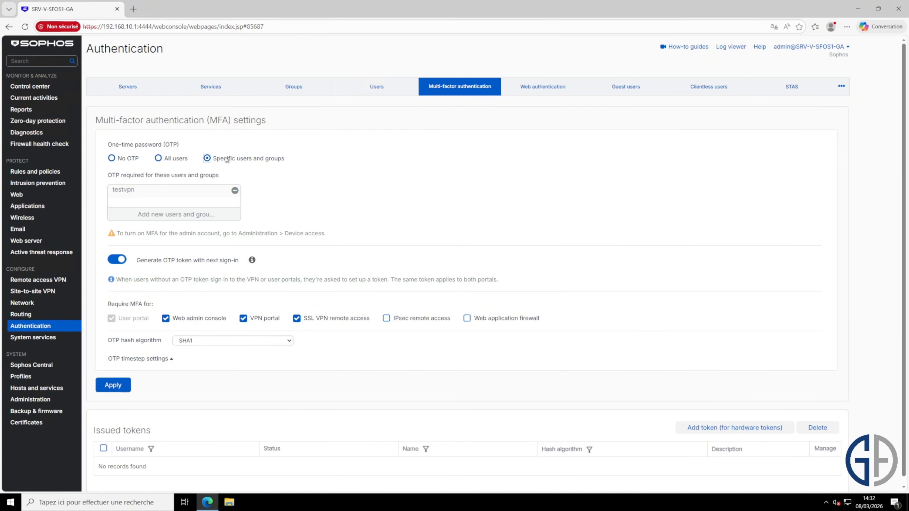
click(236, 191)
click(176, 215)
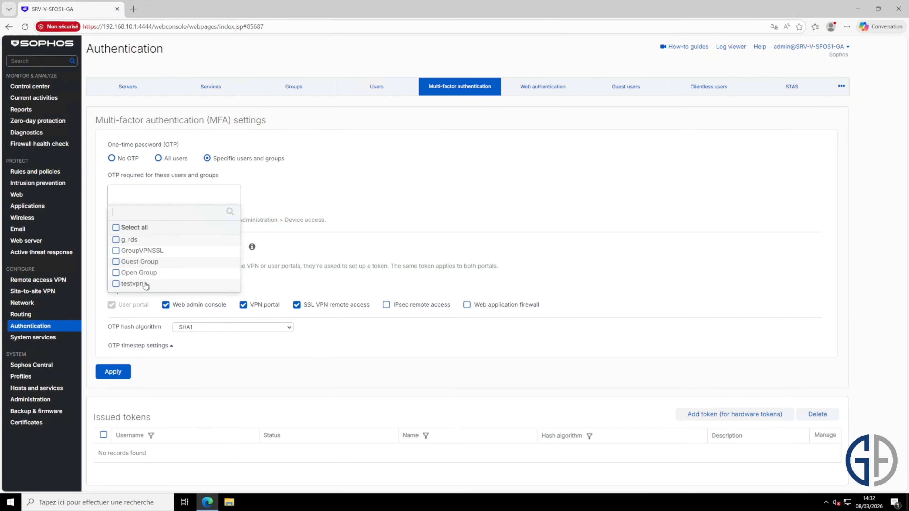
click(147, 252)
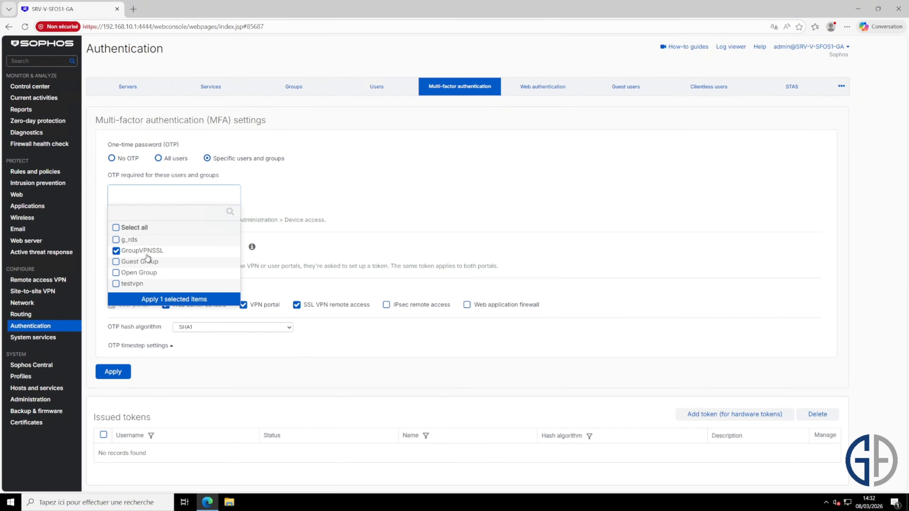
click(169, 301)
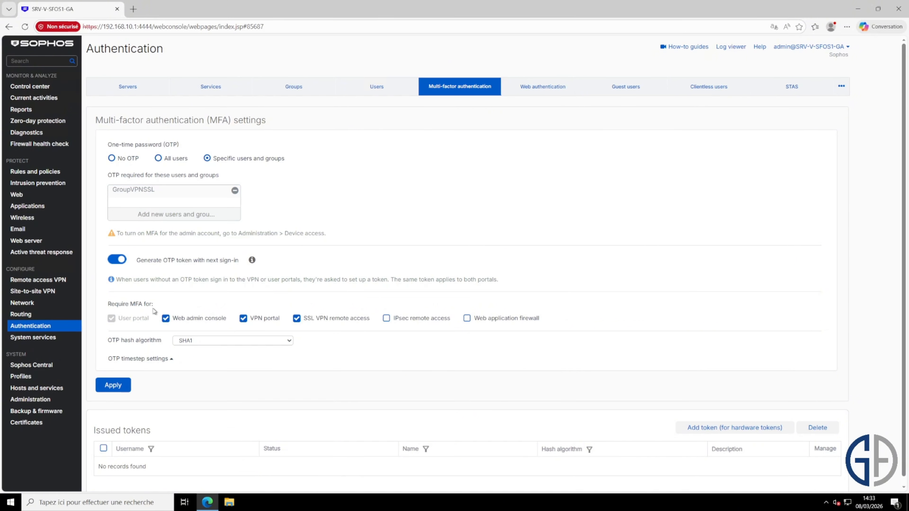
Keep SHA1 as the OTP hash algorithm, expand the OTP timestep settings and apply the MFA configuration
drag(154, 304, 117, 302)
click(117, 302)
click(290, 342)
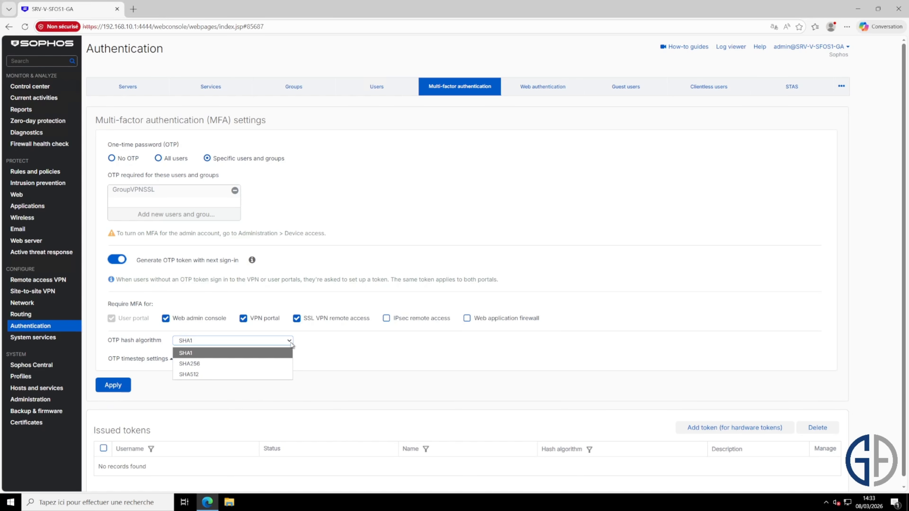
click(170, 362)
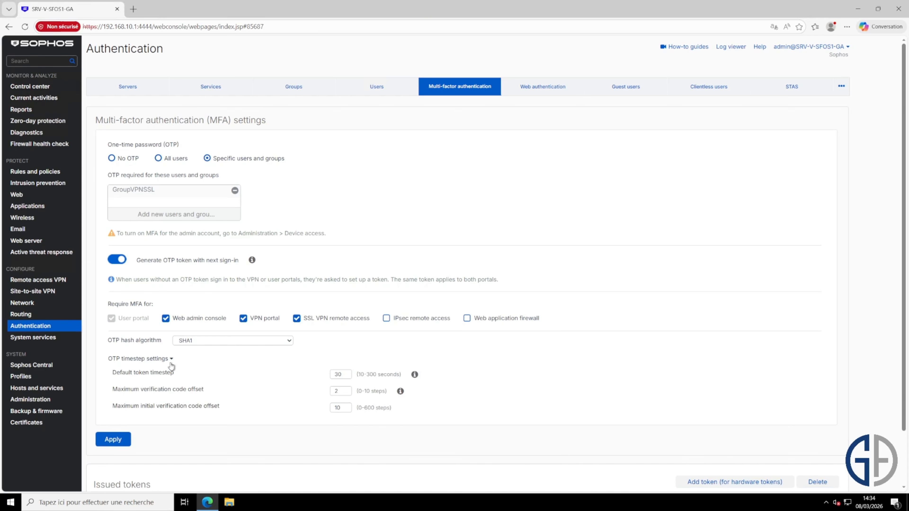
scroll(229, 366, down, 1)
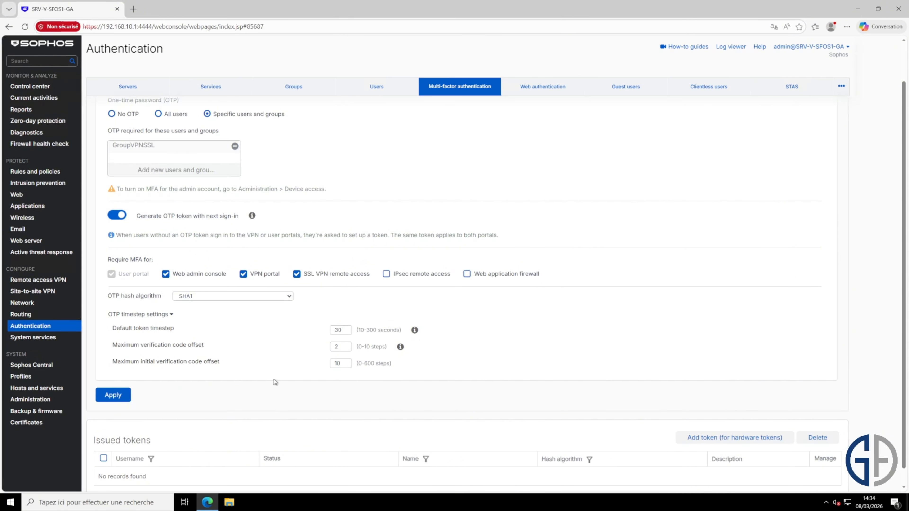
scroll(281, 354, down, 1)
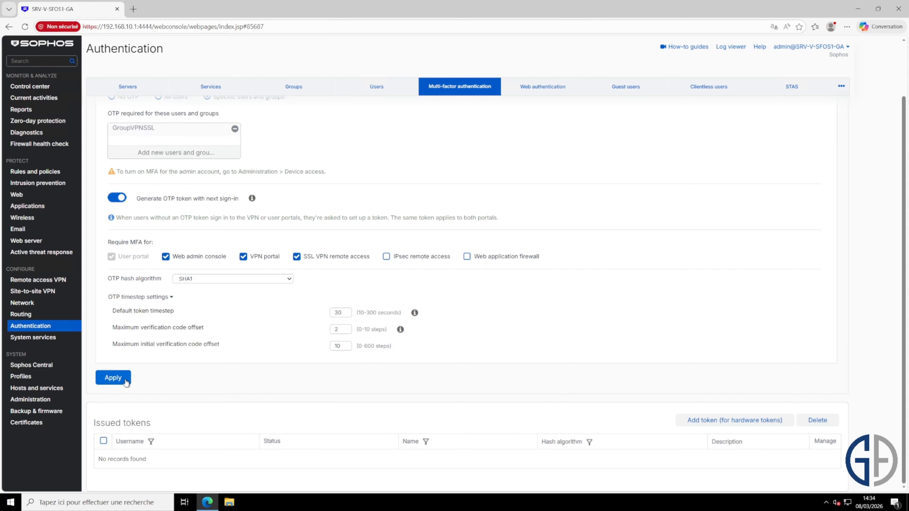
click(114, 379)
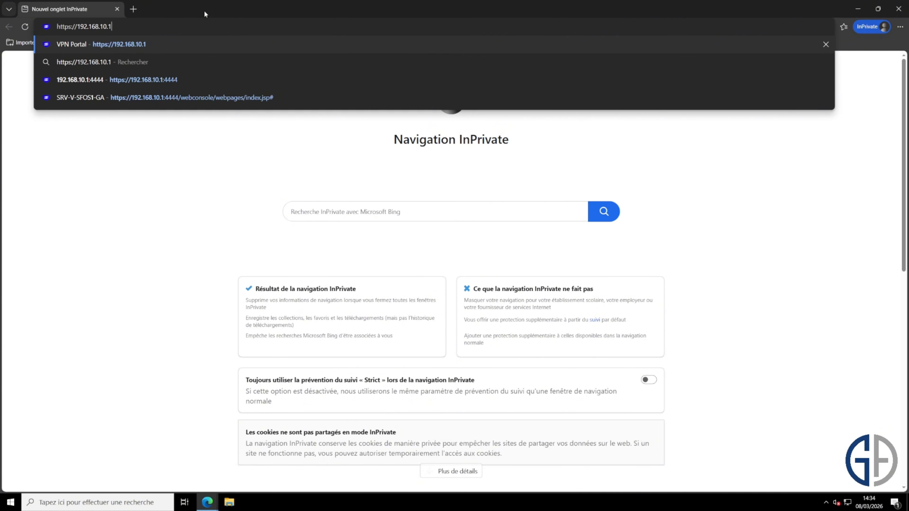
key(Return)
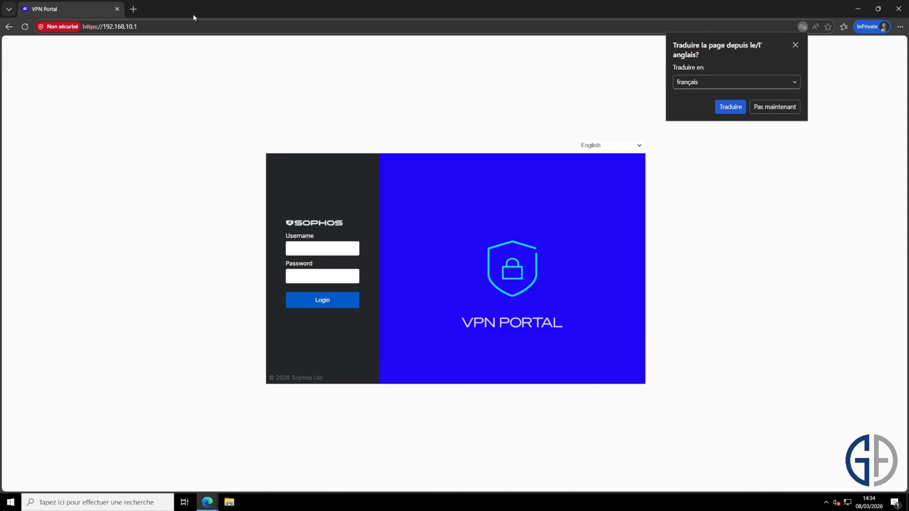
click(179, 27)
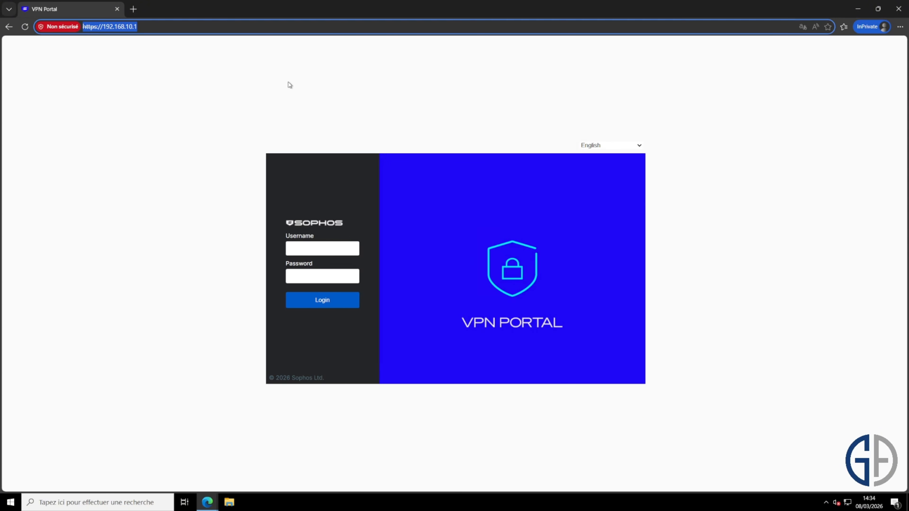
click(328, 248)
text(testvpn)
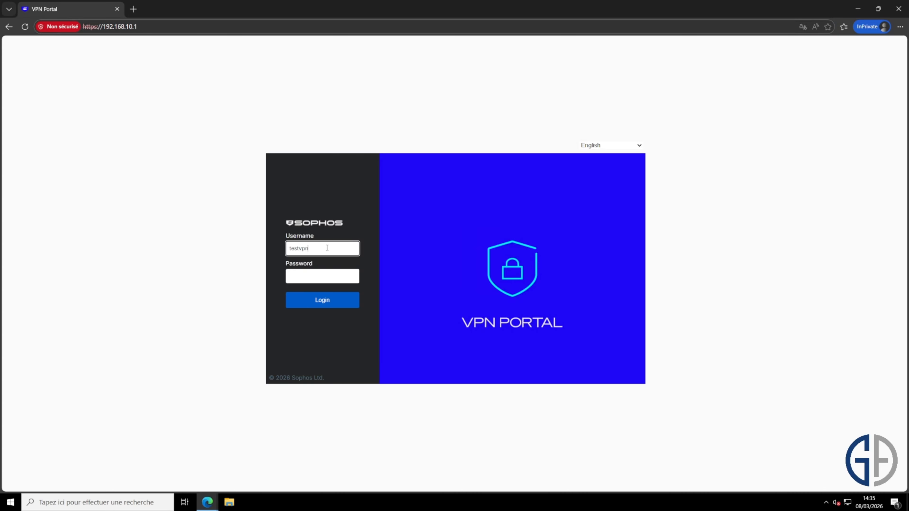
key(Tab)
text(••••)
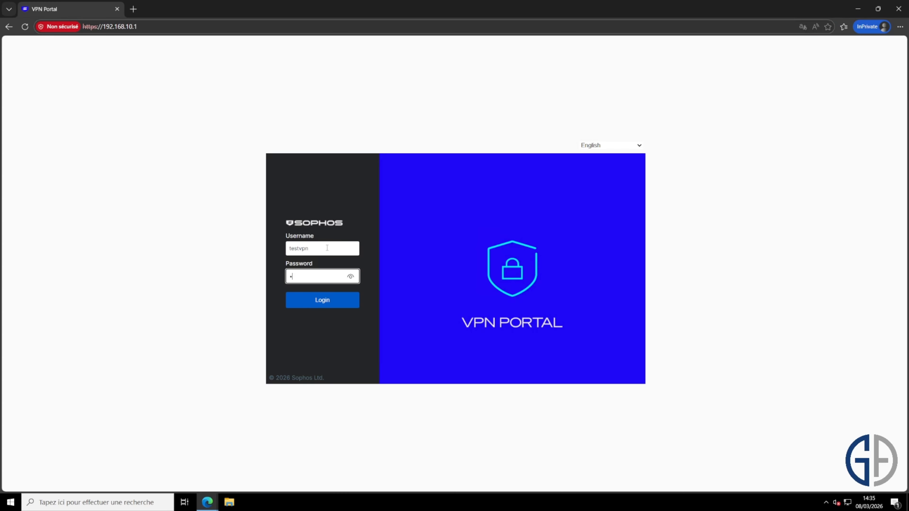
text(•••••)
key(Return)
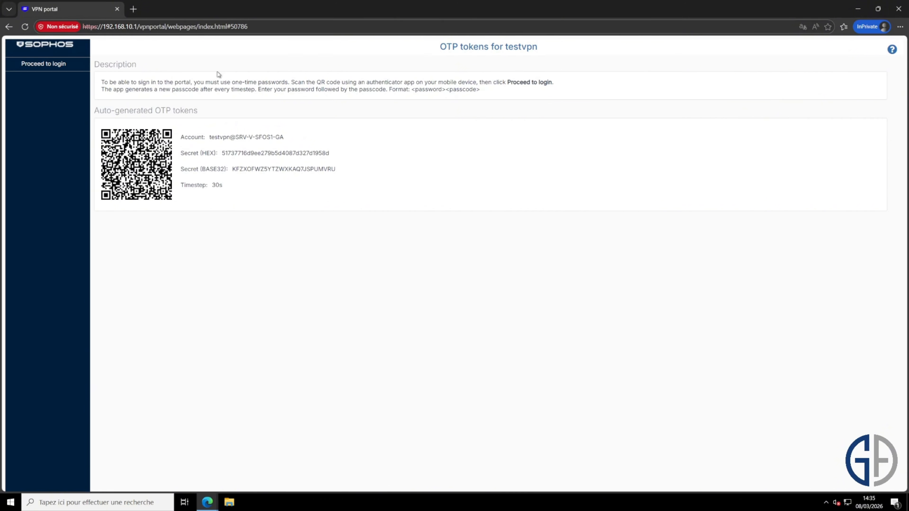
Return to the portal login and sign in as testvpn, entering the account password followed by the one-time passcode
click(312, 246)
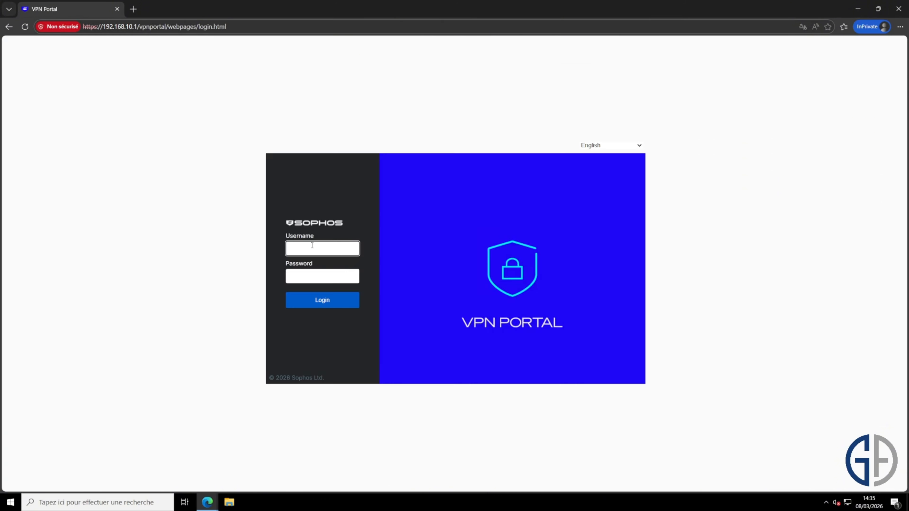
text(testvpn)
key(Tab)
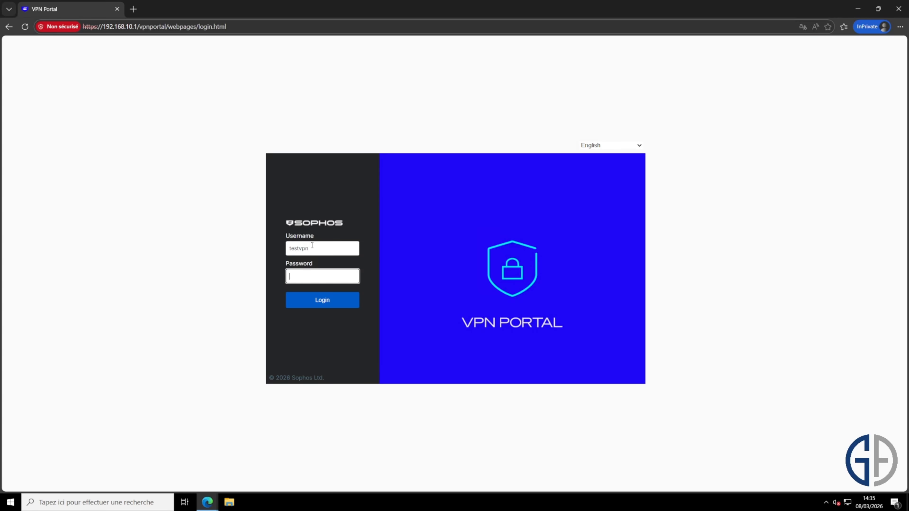
text(test•••••••••)
key(Return)
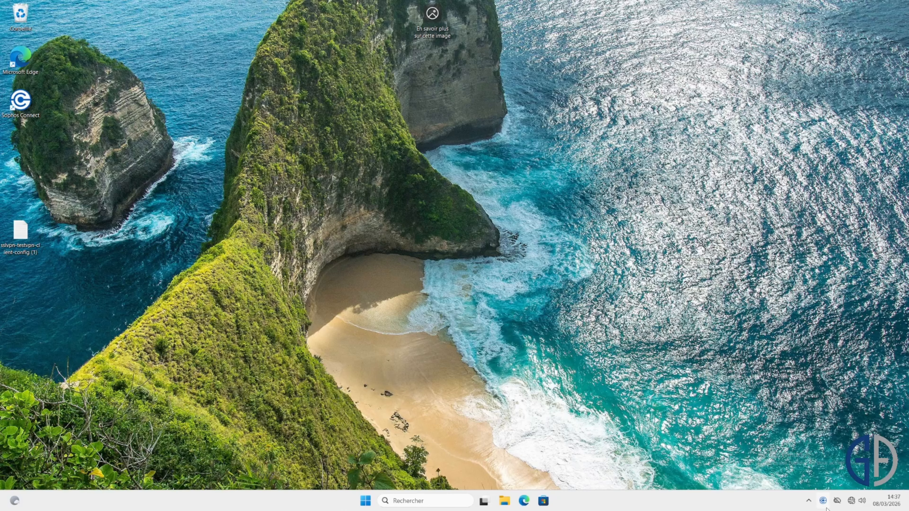
On the client computer, open Sophos Connect and try to connect to 192.168.1.254 as testvpn with the account password
click(825, 504)
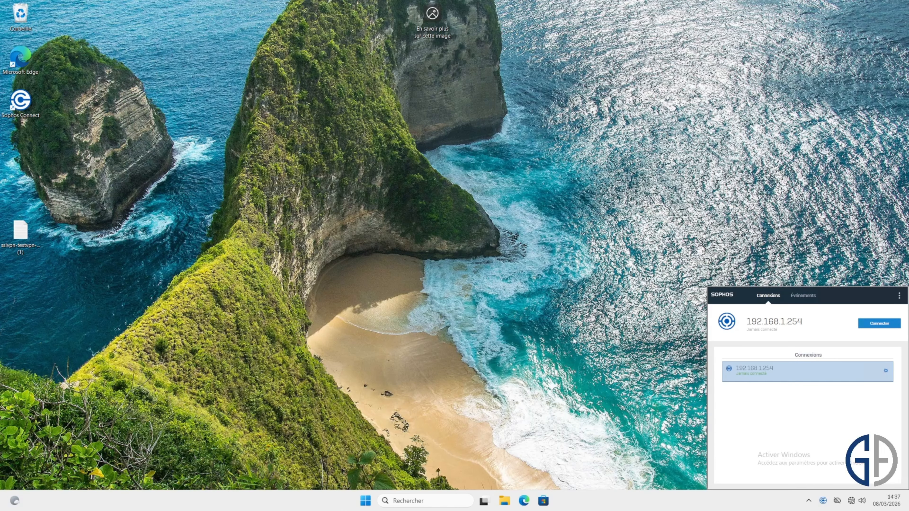
click(875, 324)
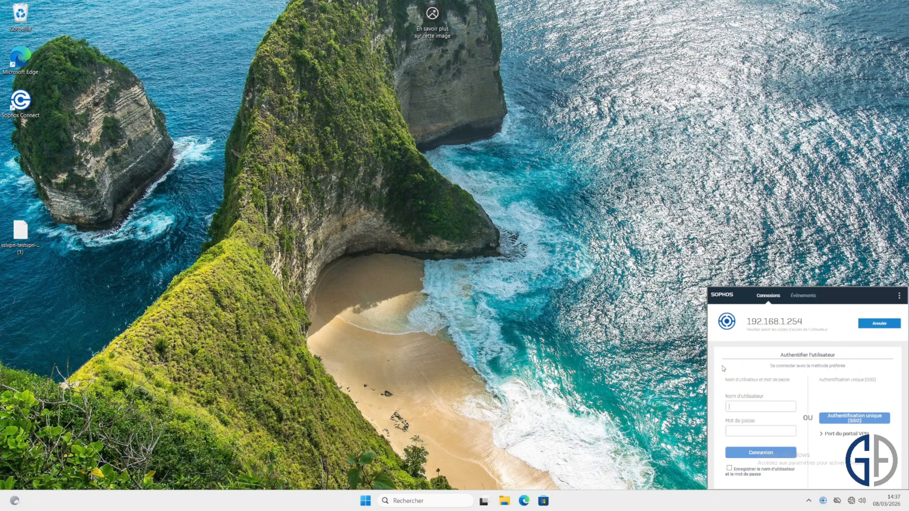
text(testvp•••••••)
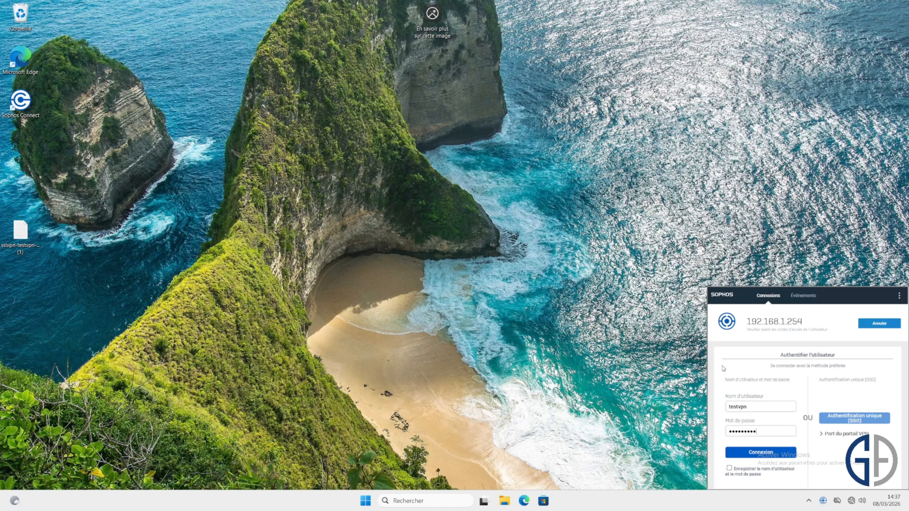
drag(760, 432, 700, 435)
click(753, 454)
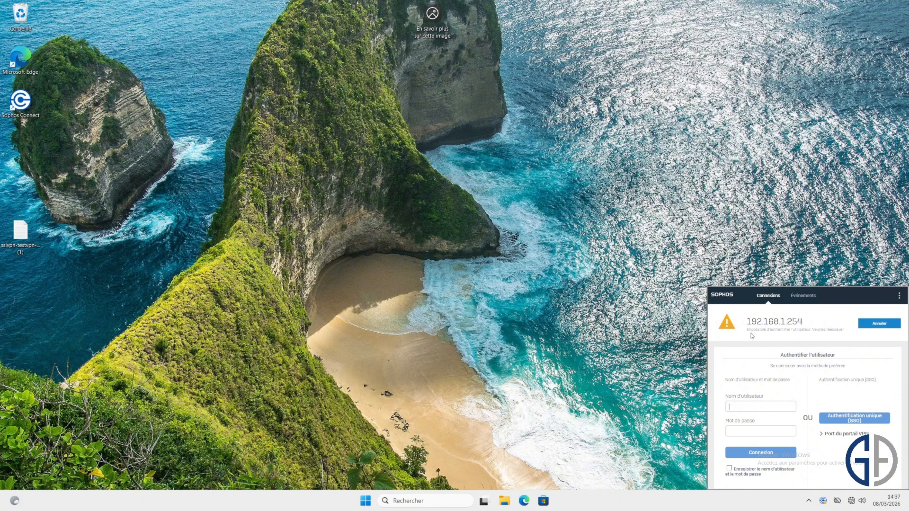
Retry the VPN connection as testvpn, entering the account password followed by the one-time passcode
text(testvp)
text(••)
text(••)
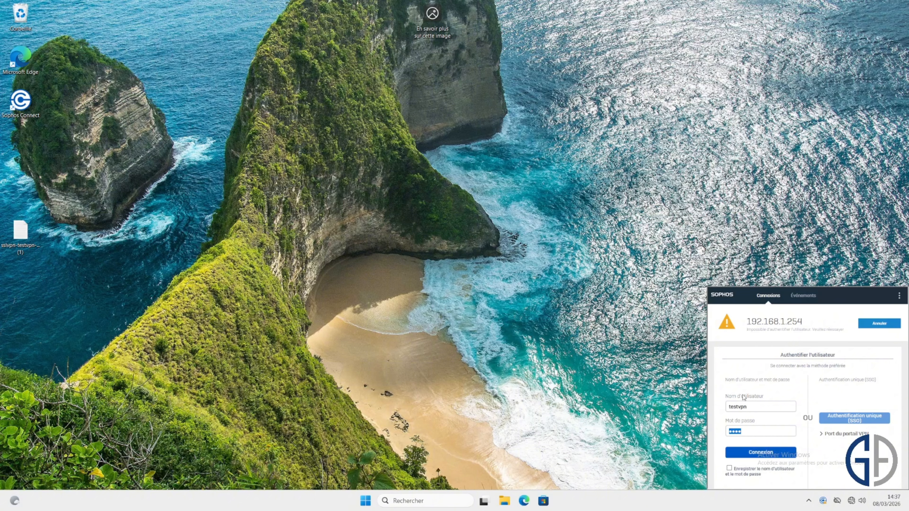
text(••••••)
click(766, 452)
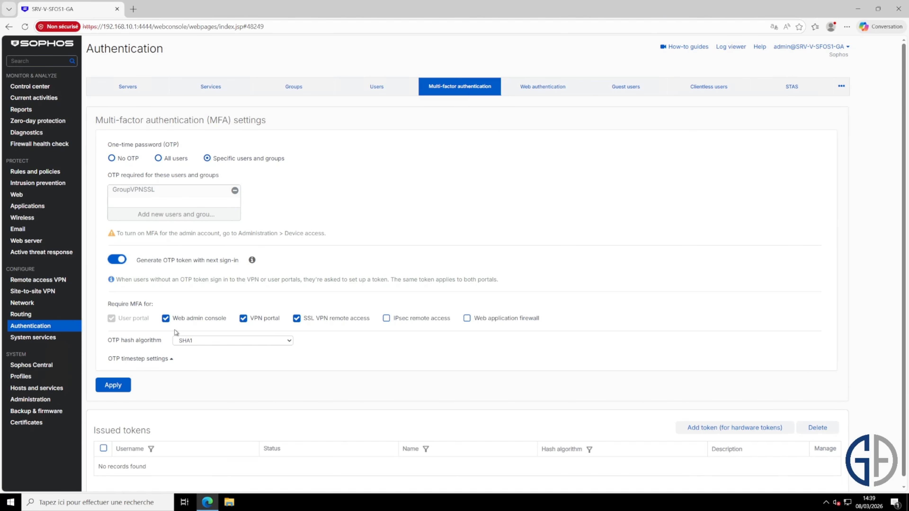
Switch back to the firewall web console and turn on MFA for the default admin in the device access administration settings
click(36, 400)
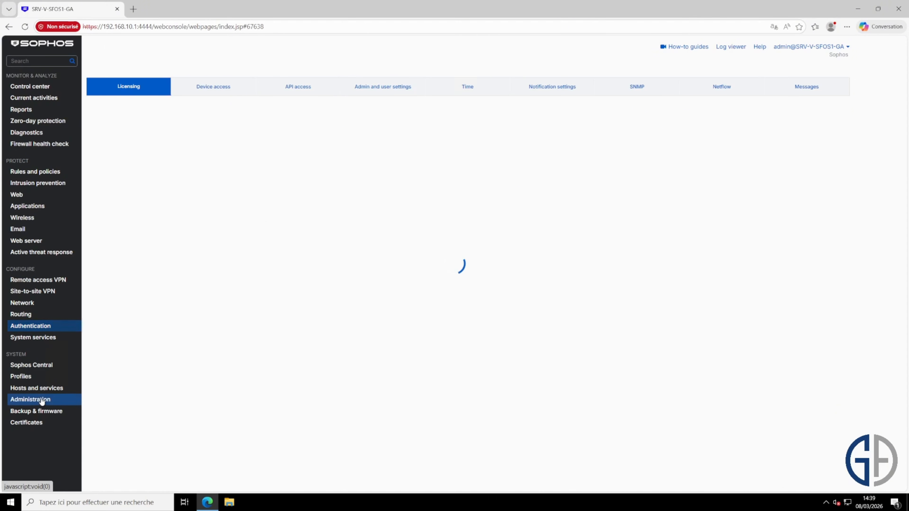
click(211, 92)
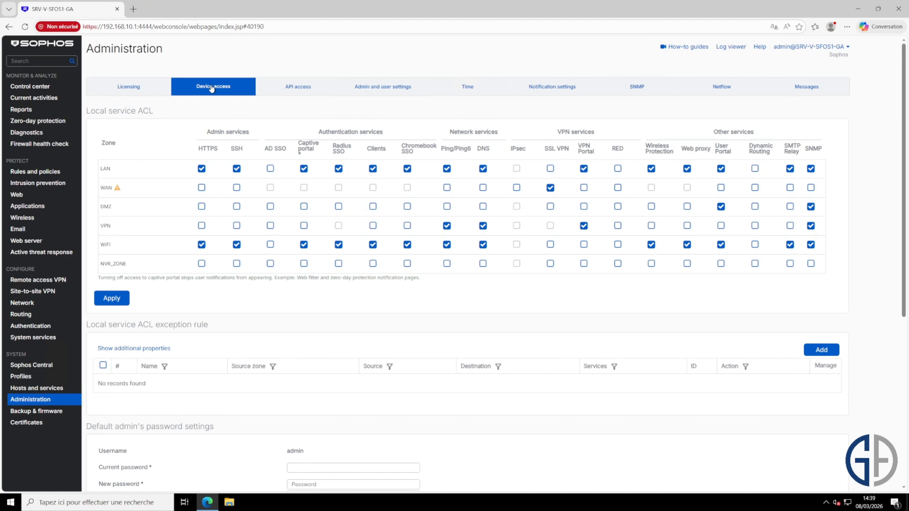
scroll(312, 282, down, 3)
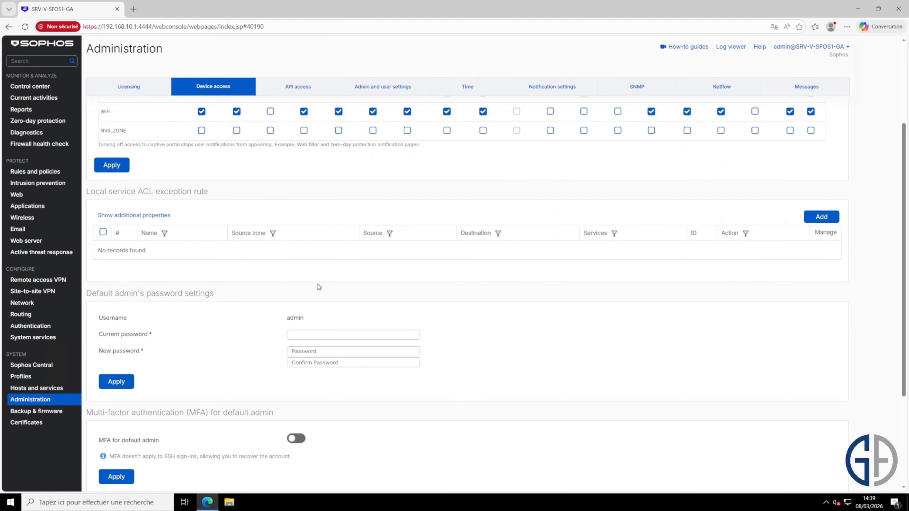
scroll(326, 336, down, 1)
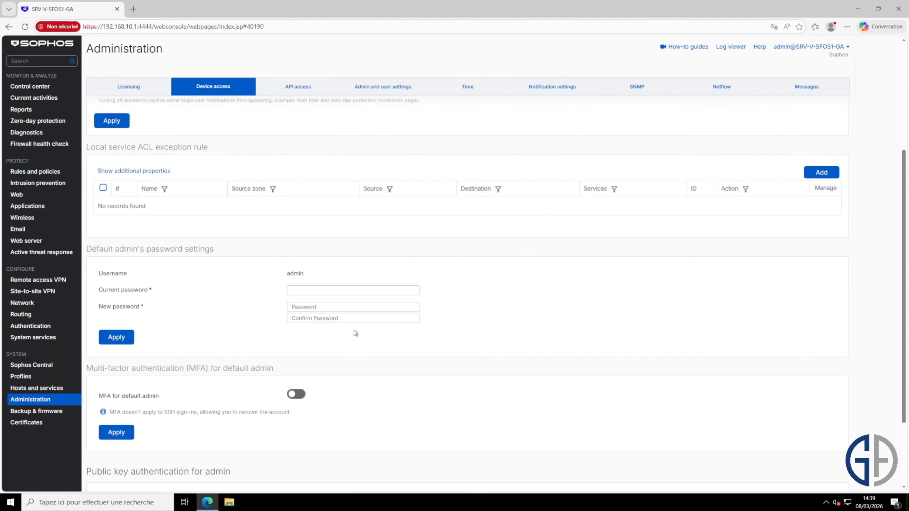
scroll(328, 320, down, 1)
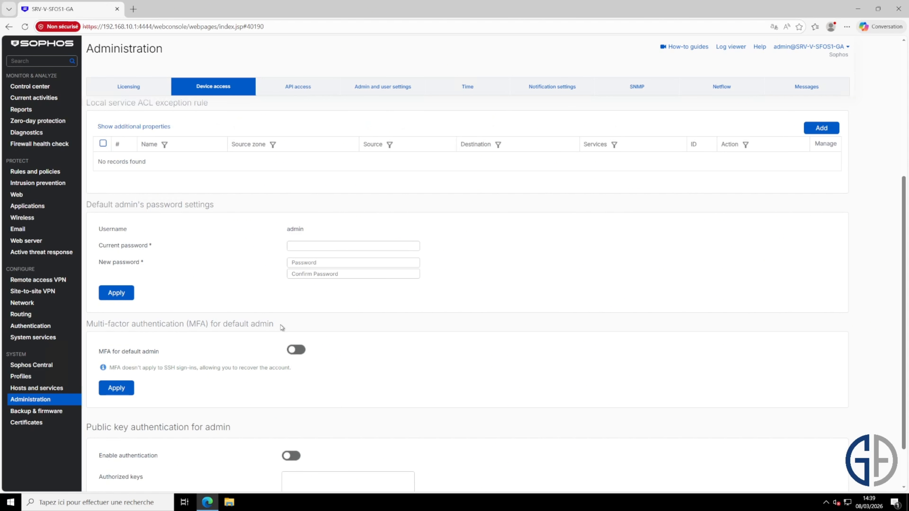
drag(282, 327, 86, 328)
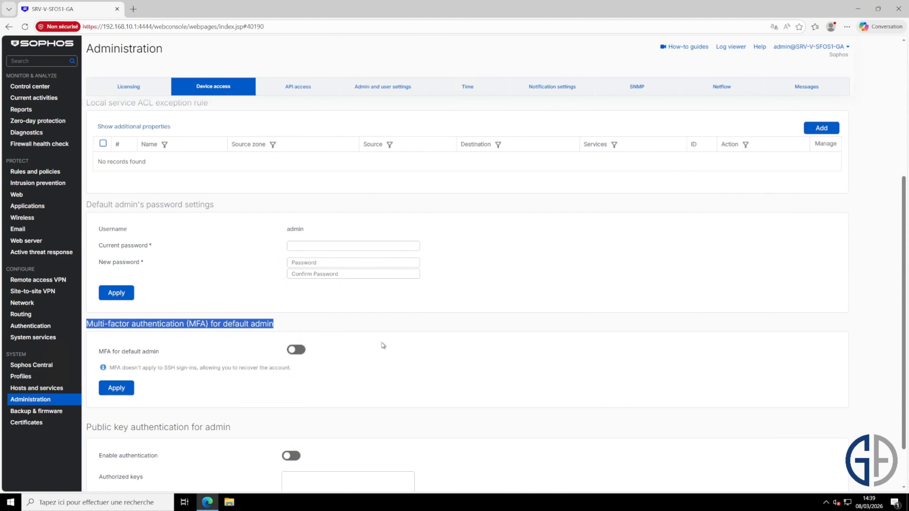
click(297, 351)
scroll(298, 355, down, 1)
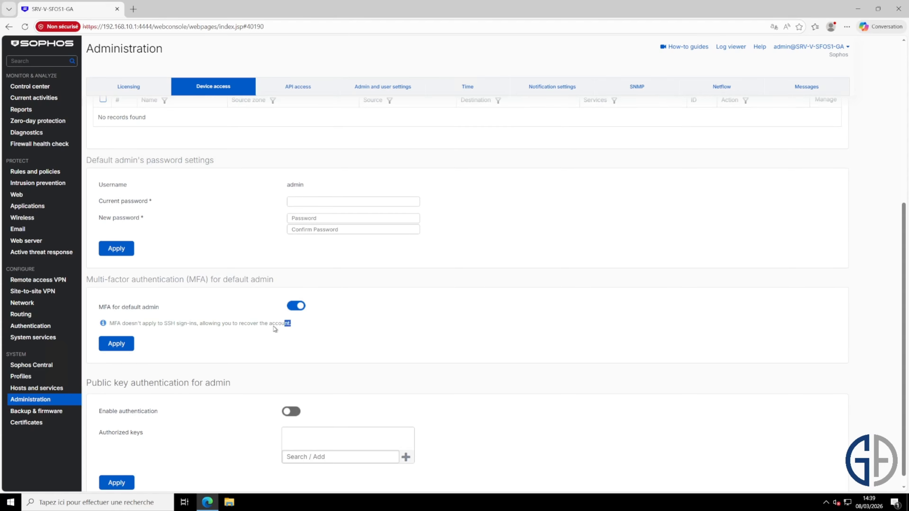
drag(291, 324, 110, 322)
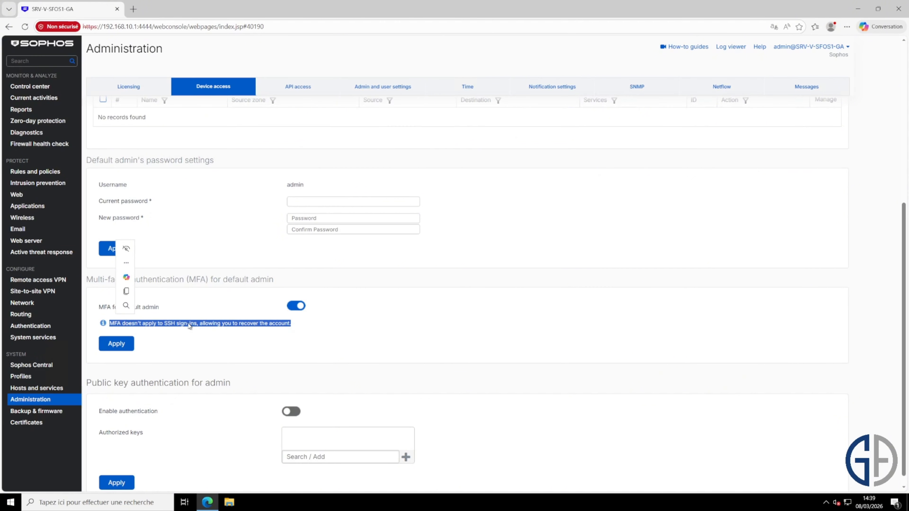
click(332, 329)
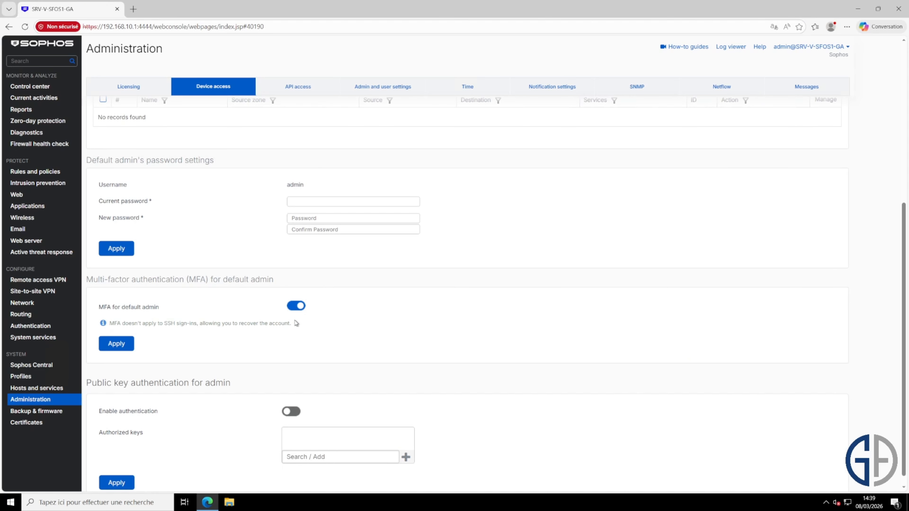
Apply the default admin's MFA setting and choose to generate a software token, proceeding to its validation
click(115, 343)
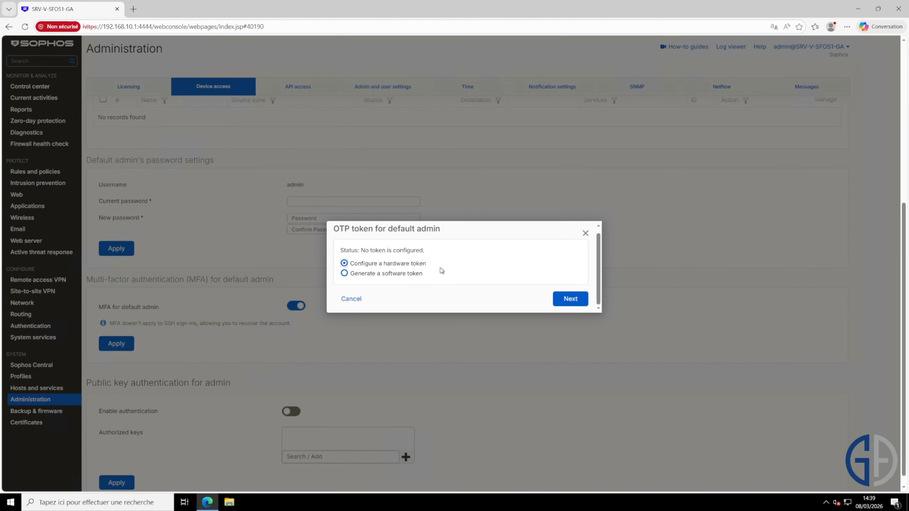
click(393, 274)
click(574, 304)
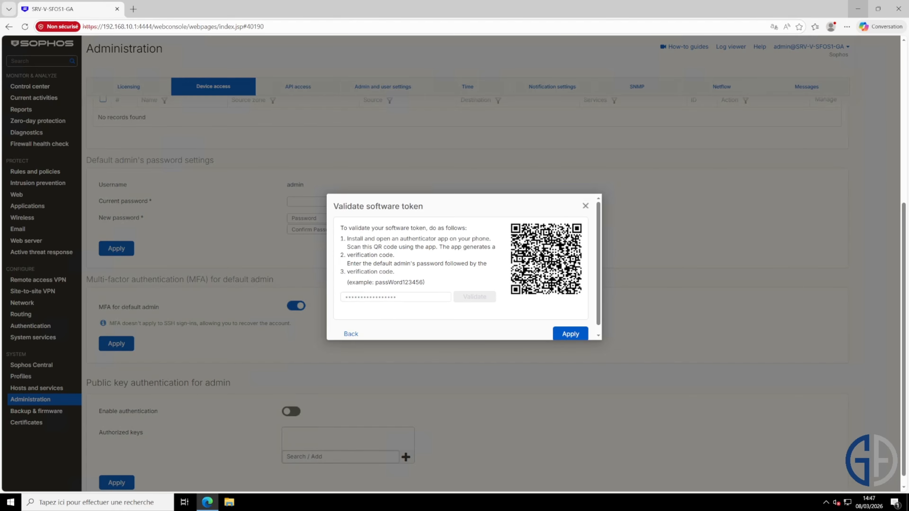
Apply the validated software token for the default admin and log out of the firewall web console
click(570, 334)
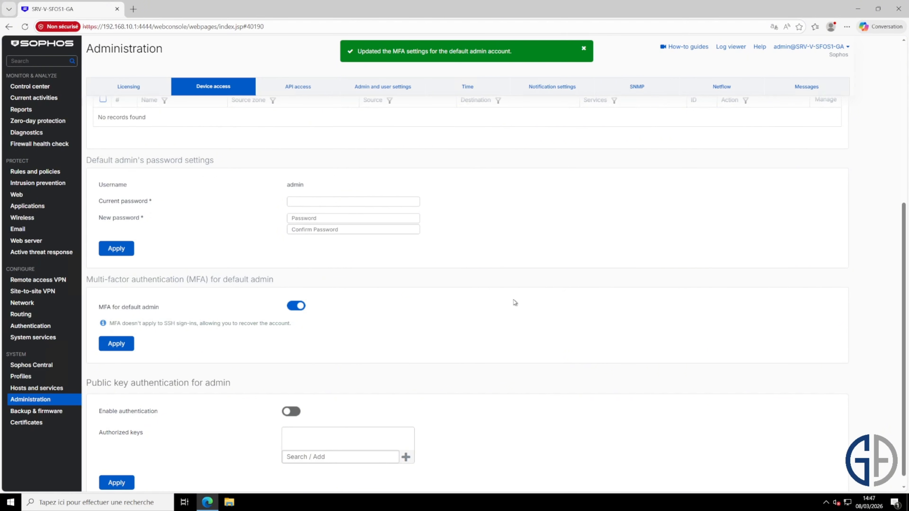
click(830, 52)
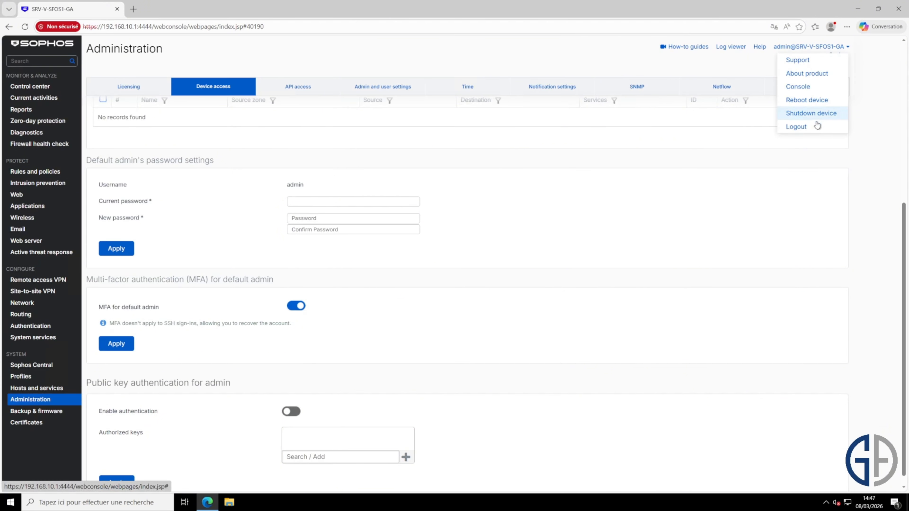
click(788, 127)
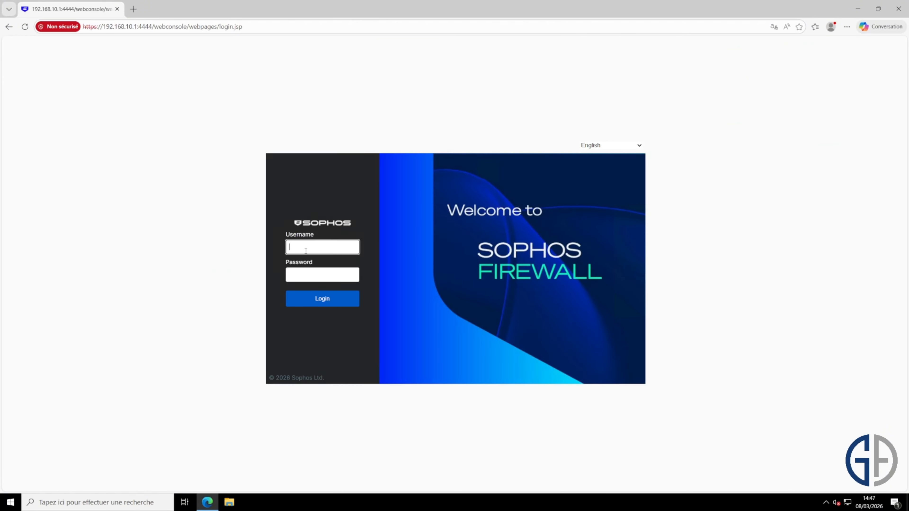
Try to sign in to the firewall web console as admin with the account password
text(admin)
key(Tab)
text(••••••)
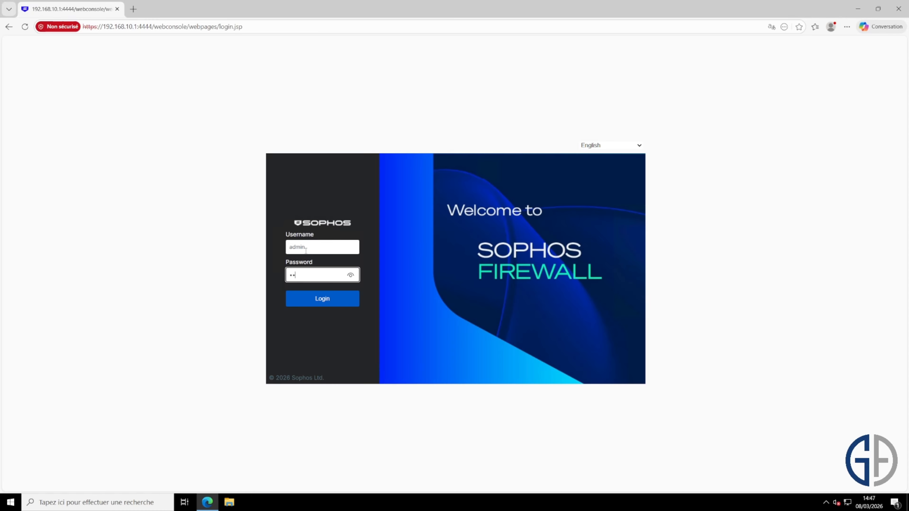
text(••••)
key(Return)
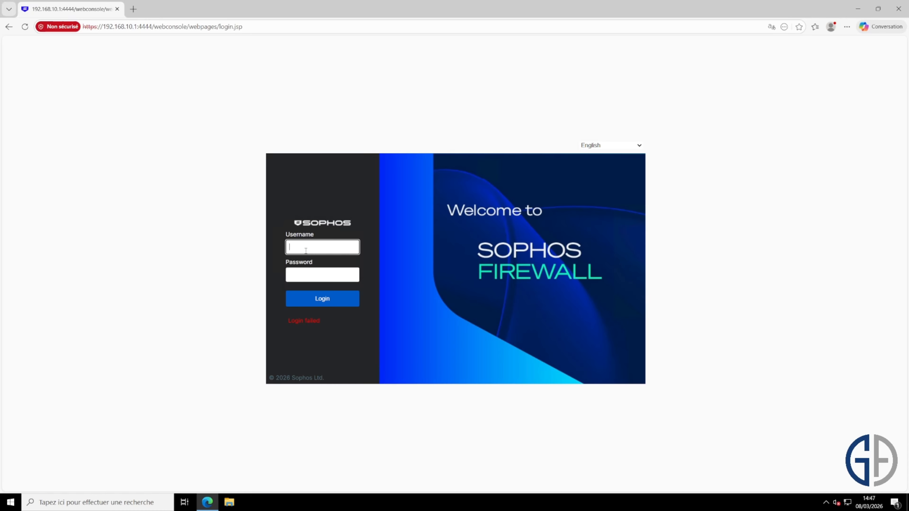
Sign in to the firewall web console as admin, entering the account password followed by the one-time verification code
text(adm)
text(••••••••••)
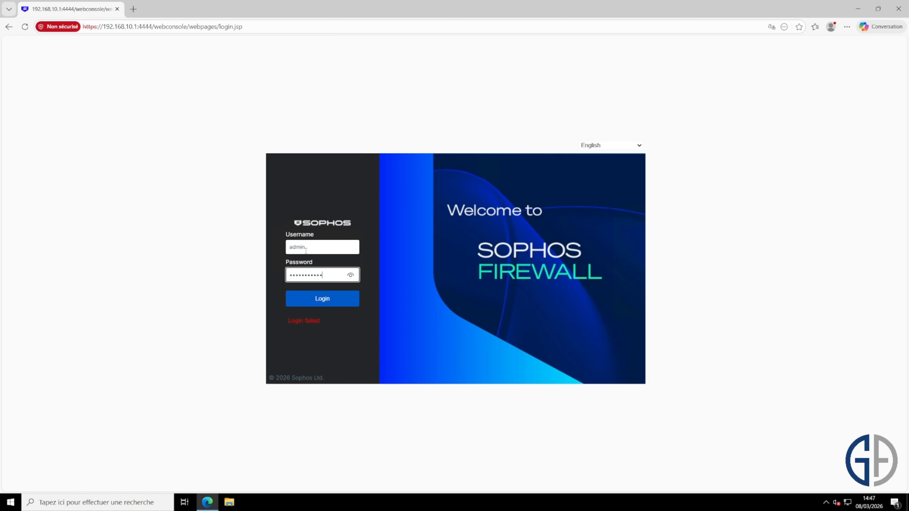
key(Return)
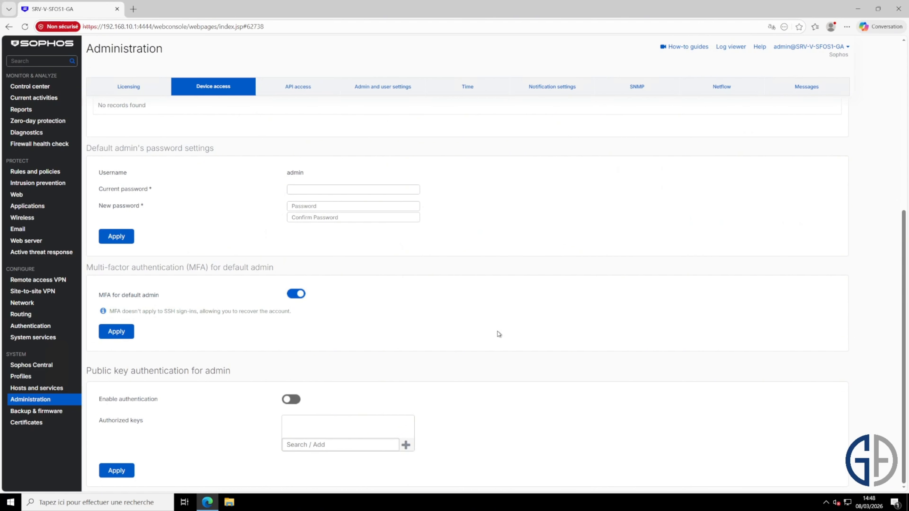